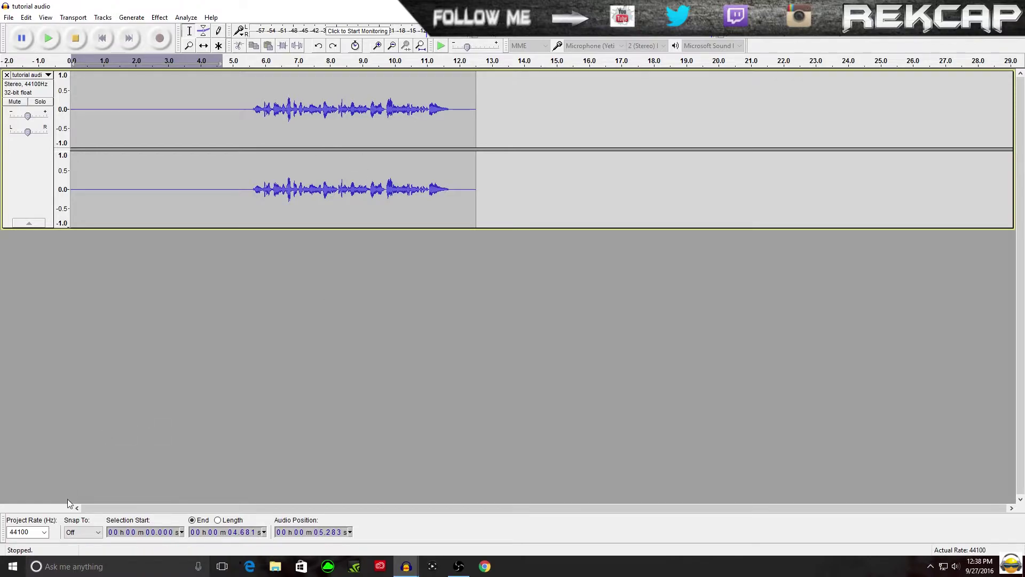
- Set the project sample rate to 44100 Hz
{"action": "left_click", "coordinate": [45, 533]}
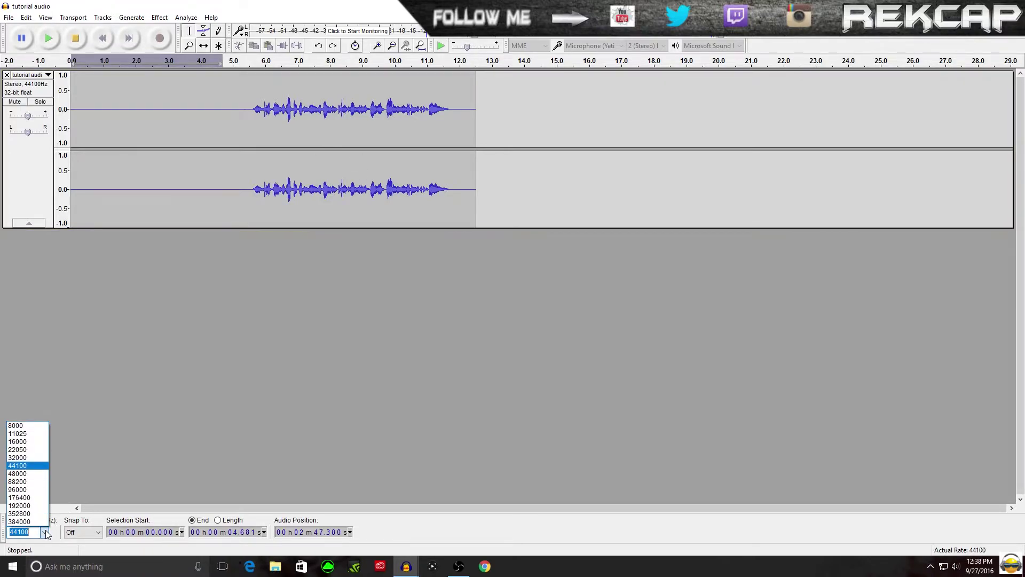
{"action": "left_click", "coordinate": [35, 467]}
{"action": "left_click", "coordinate": [98, 450]}
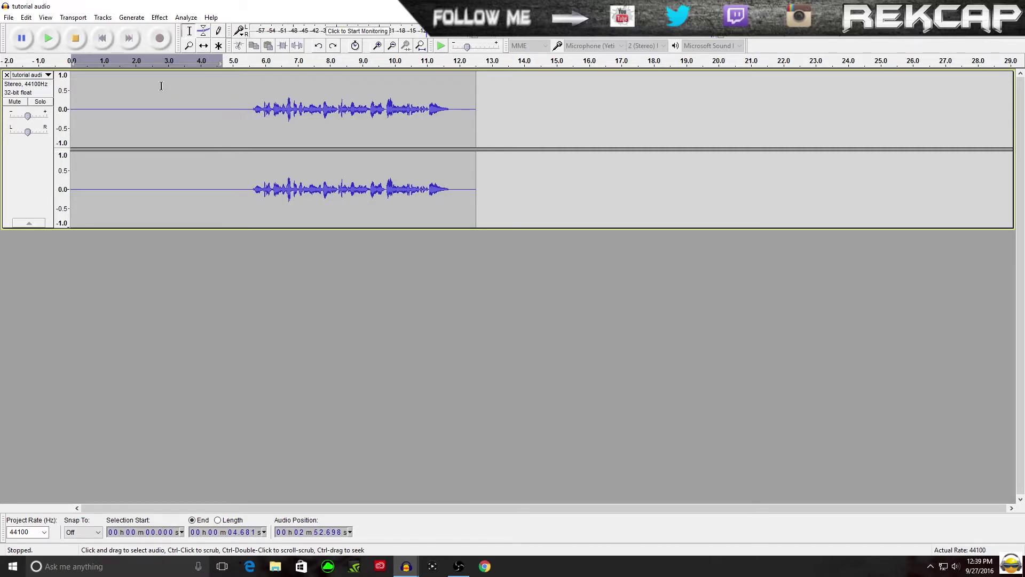
- Select the silent stretch from the track's start to about 4.6 seconds and capture it as the Noise Reduction profile
{"action": "left_click", "coordinate": [221, 109]}
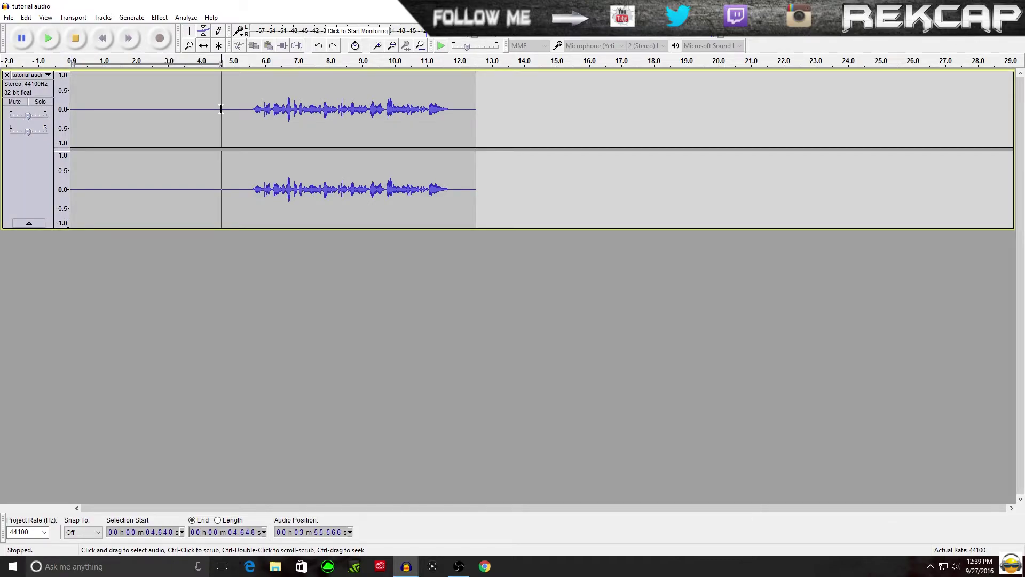
{"action": "left_click_drag", "start_coordinate": [221, 109], "coordinate": [70, 77]}
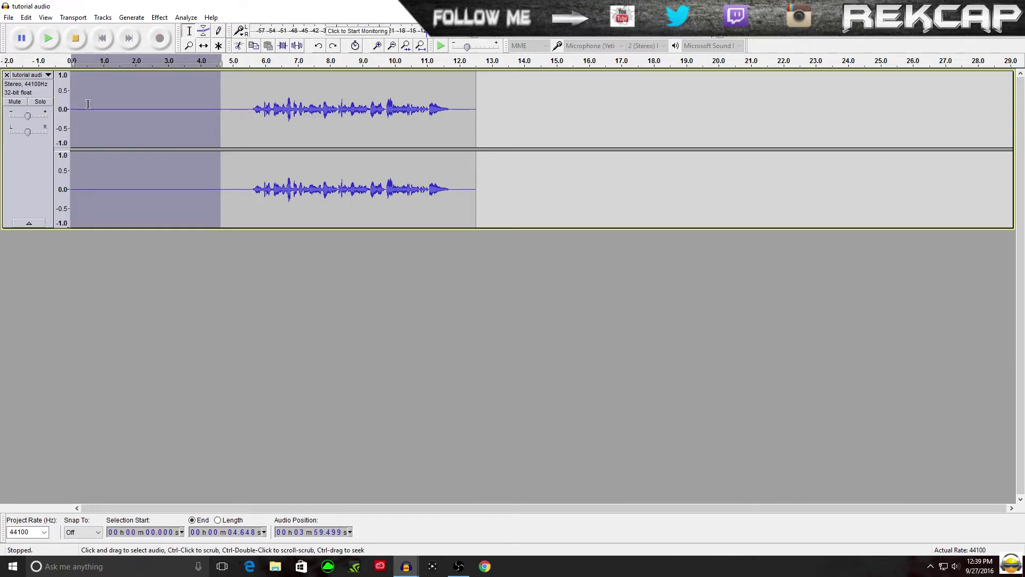
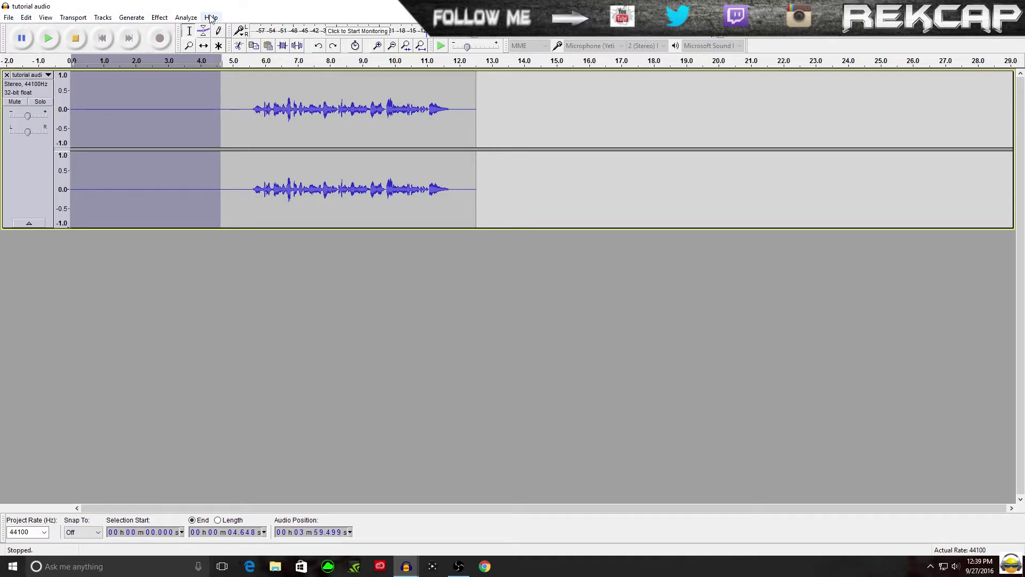
{"action": "left_click", "coordinate": [165, 21]}
{"action": "key", "text": "Right"}
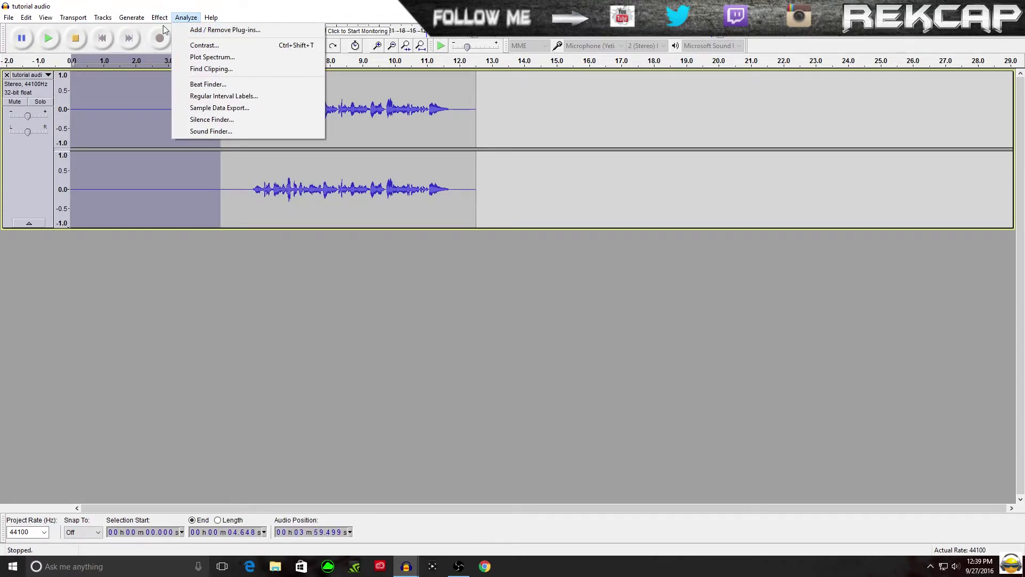
{"action": "mouse_move", "coordinate": [160, 18]}
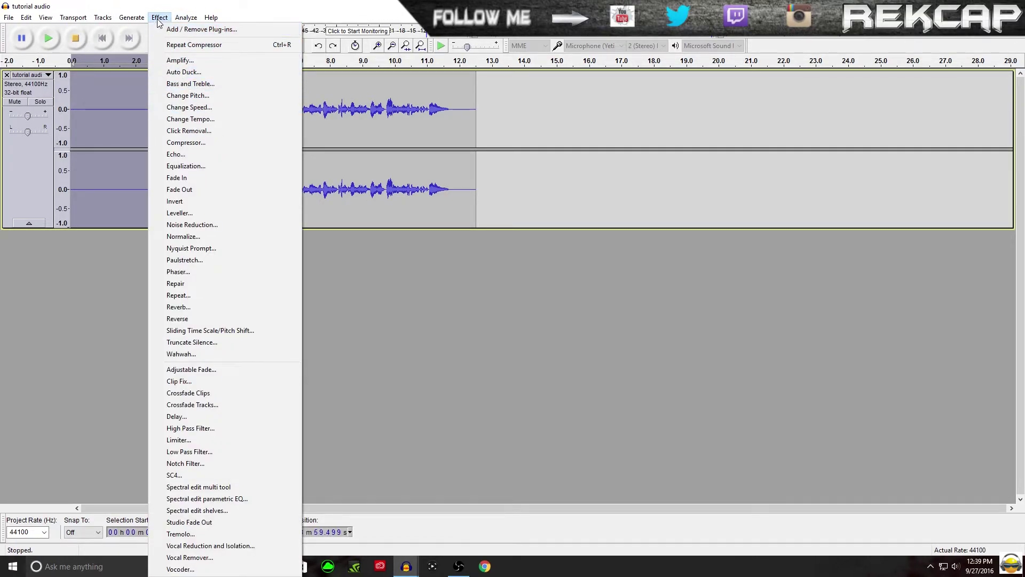
{"action": "left_click", "coordinate": [192, 225]}
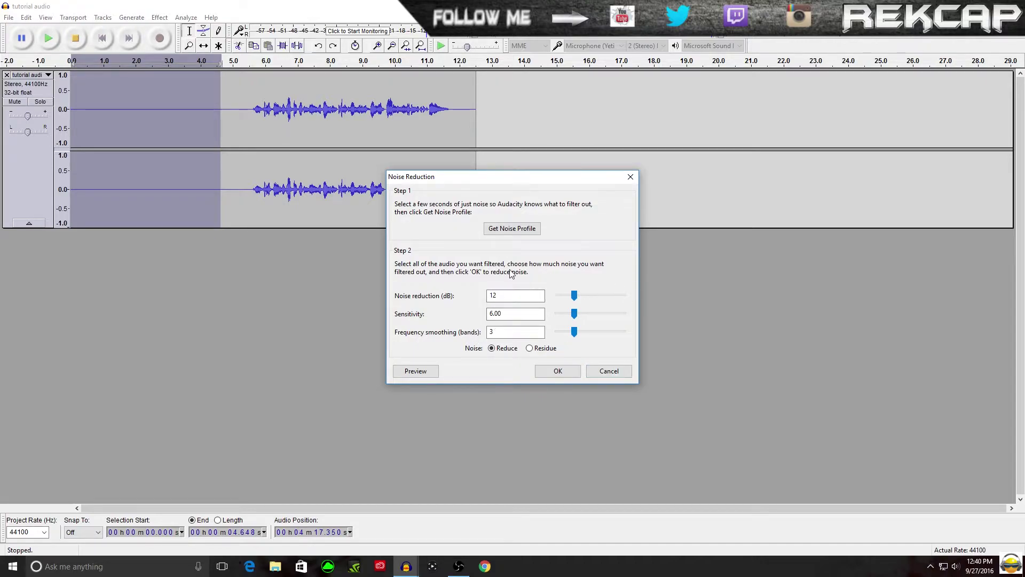
{"action": "left_click", "coordinate": [505, 231]}
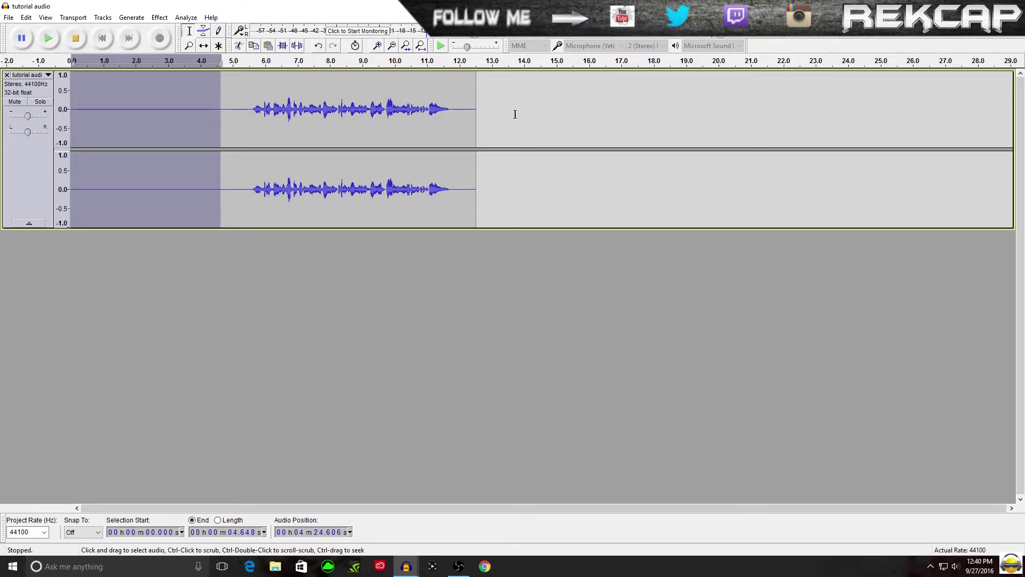
- Apply Noise Reduction to the entire track with 12 dB reduction, sensitivity 6.00 and 3 frequency smoothing bands
{"action": "left_click", "coordinate": [38, 156]}
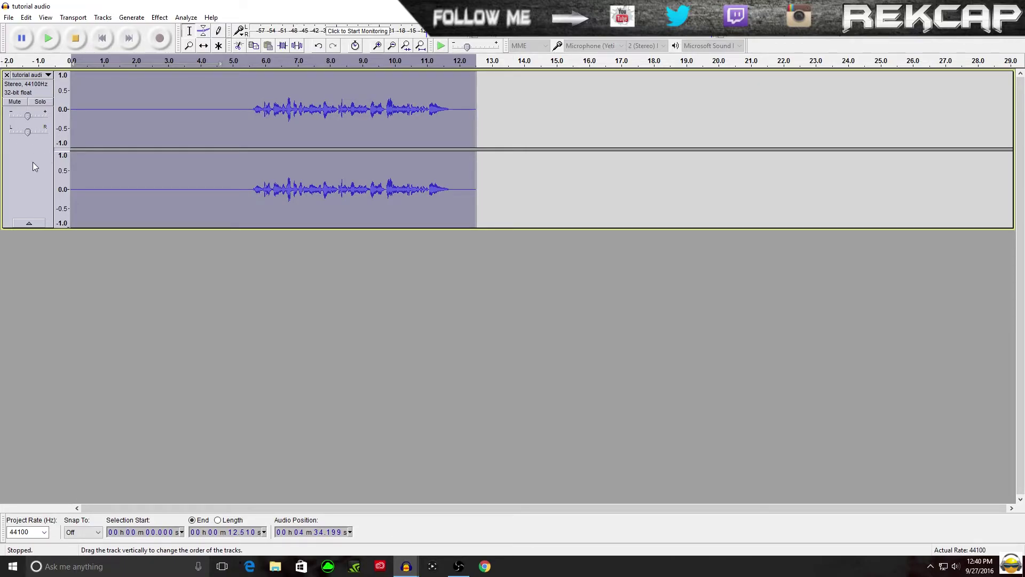
{"action": "left_click", "coordinate": [160, 18]}
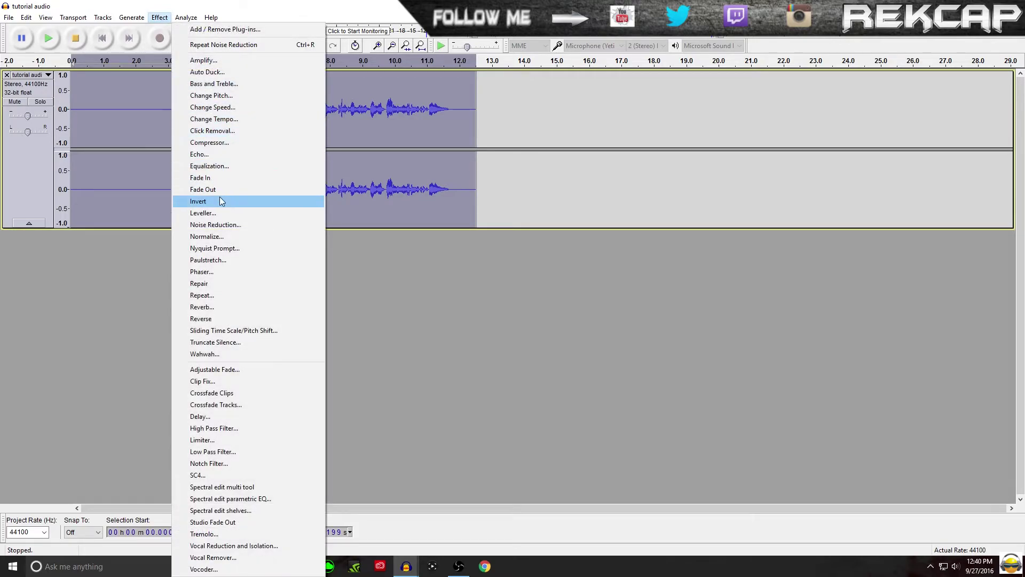
{"action": "left_click", "coordinate": [223, 225]}
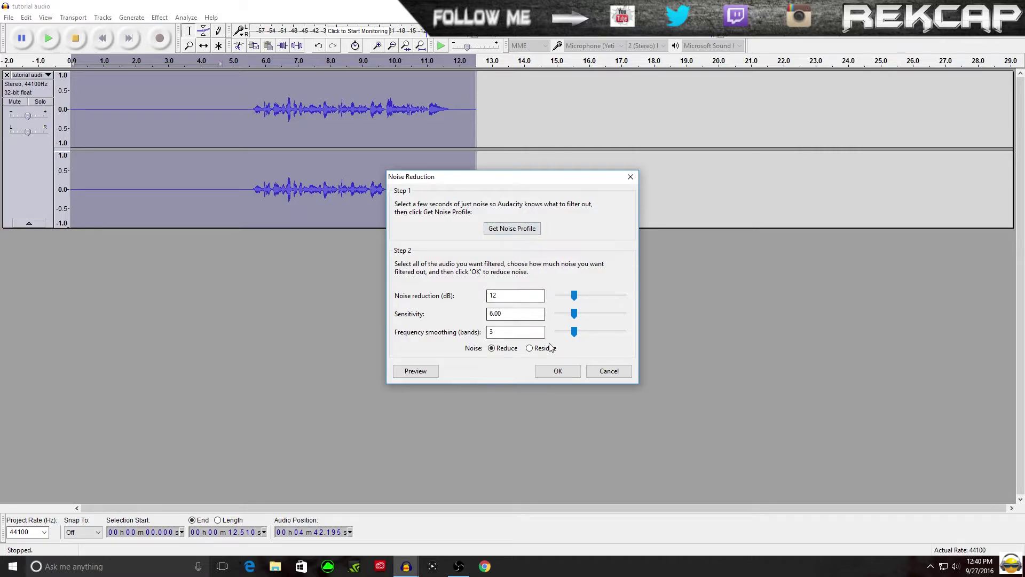
{"action": "left_click", "coordinate": [558, 372]}
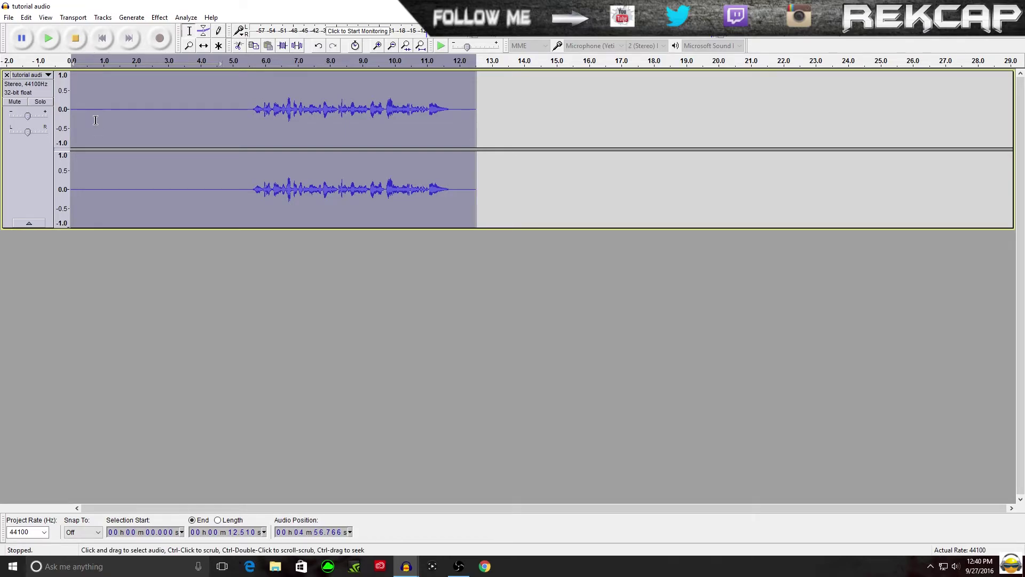
- Compress the whole track with a -17 dB threshold, -40 dB noise floor, 2:1 ratio and make-up gain for 0 dB
{"action": "left_click", "coordinate": [159, 18]}
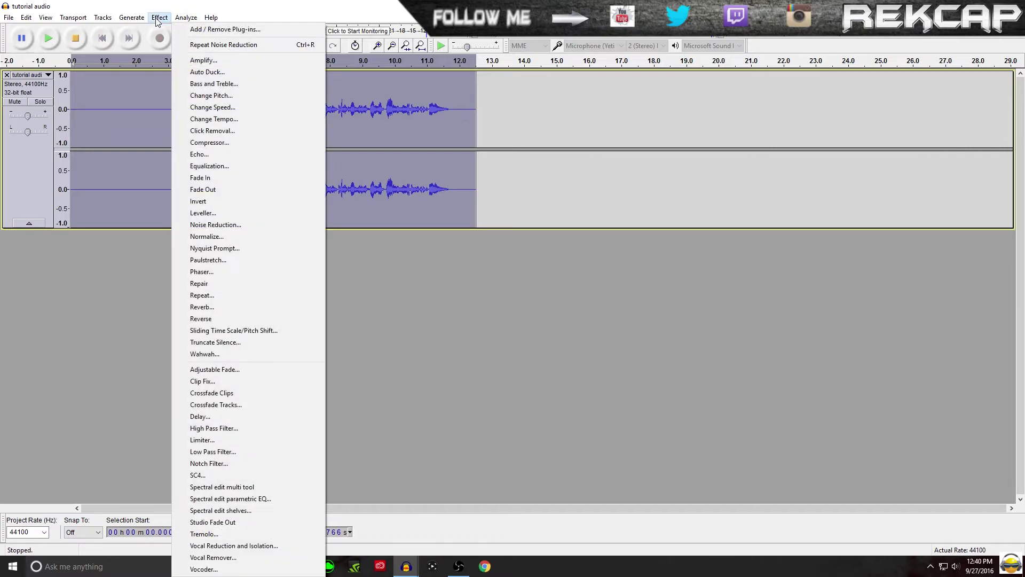
{"action": "left_click", "coordinate": [219, 143]}
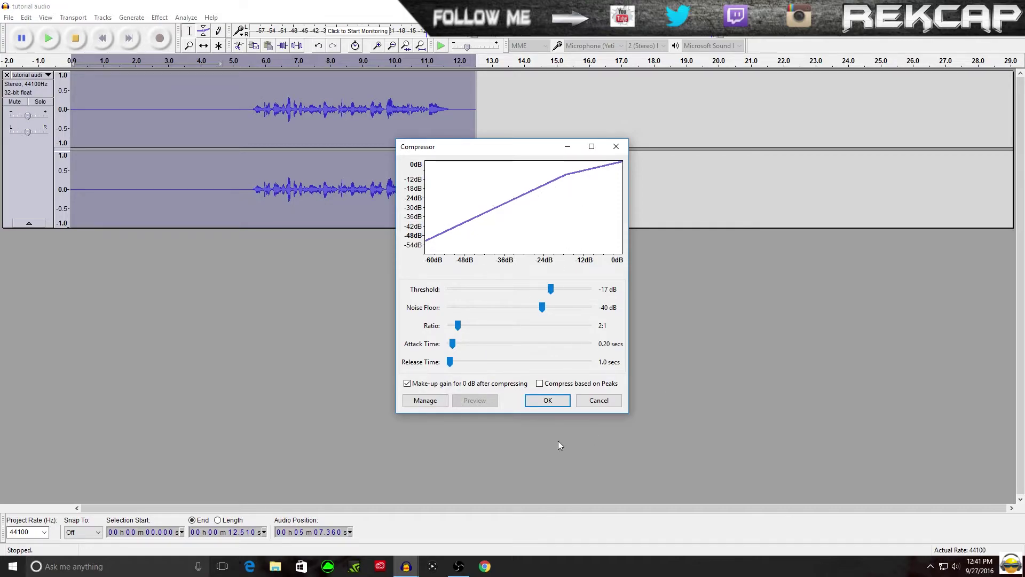
{"action": "left_click", "coordinate": [546, 404]}
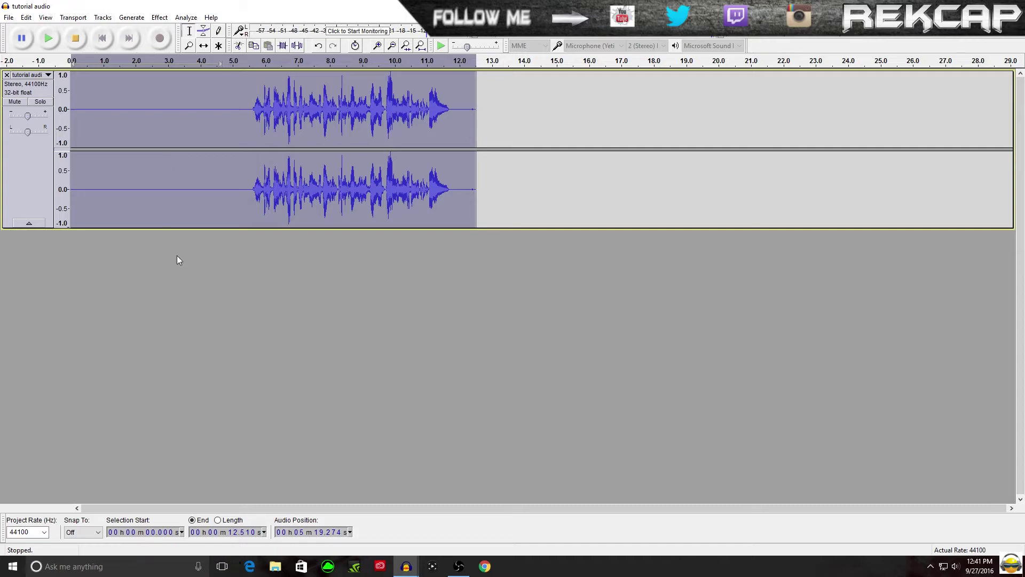
- Apply Equalization to the whole track using the Treble Boost curve
{"action": "left_click", "coordinate": [159, 17]}
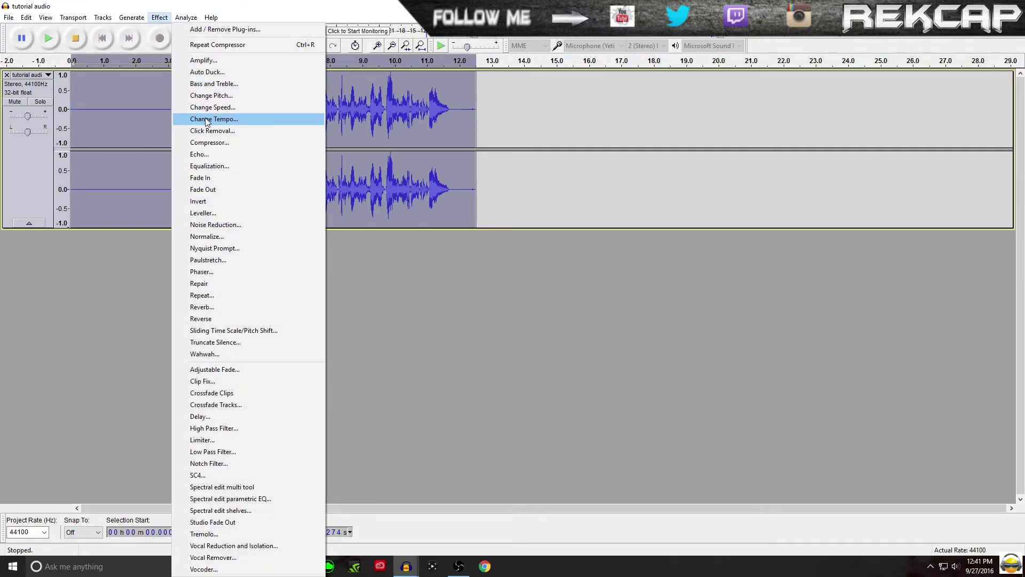
{"action": "left_click", "coordinate": [219, 168]}
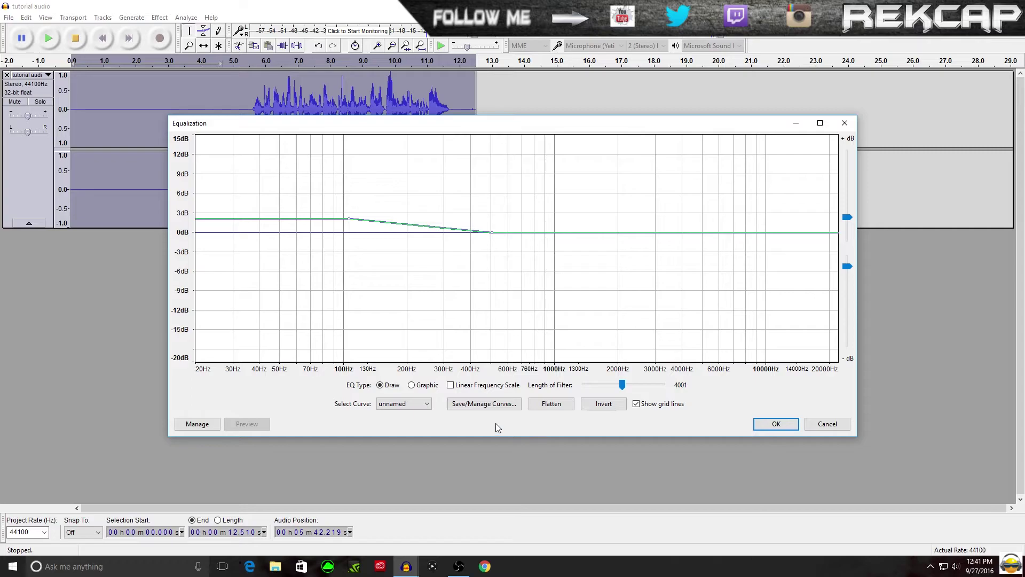
{"action": "left_click", "coordinate": [415, 406]}
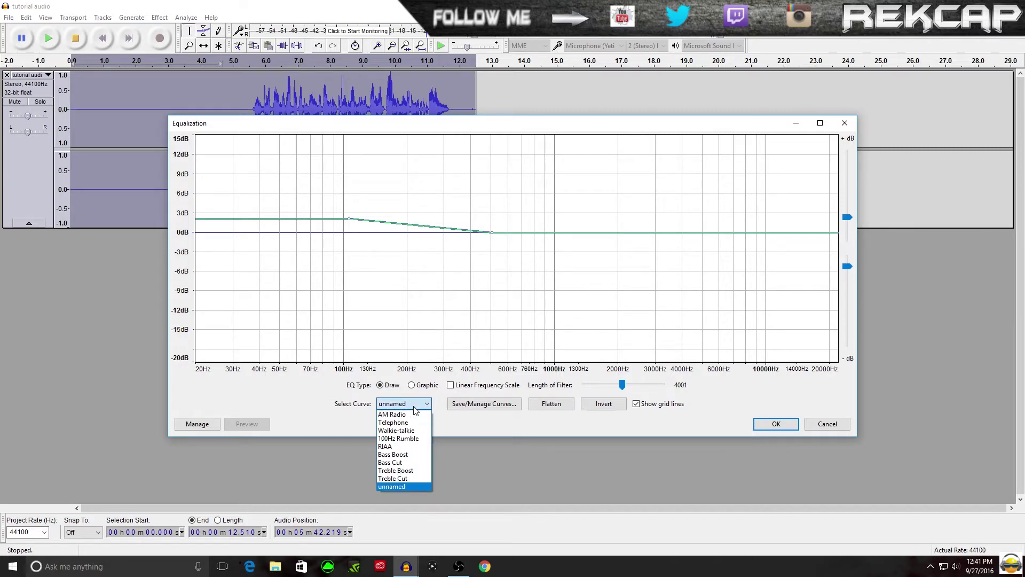
{"action": "left_click", "coordinate": [415, 407]}
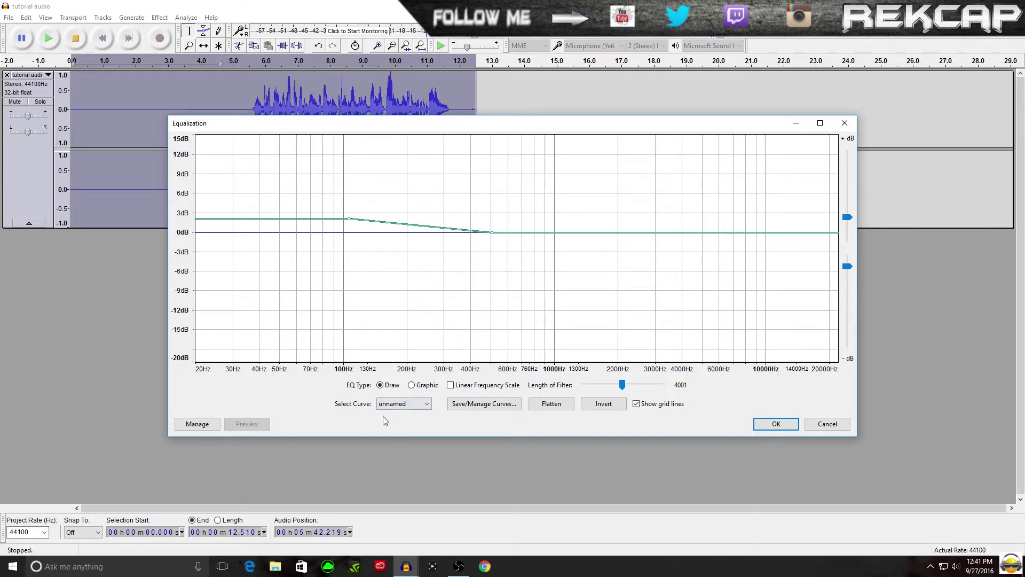
{"action": "left_click", "coordinate": [410, 408]}
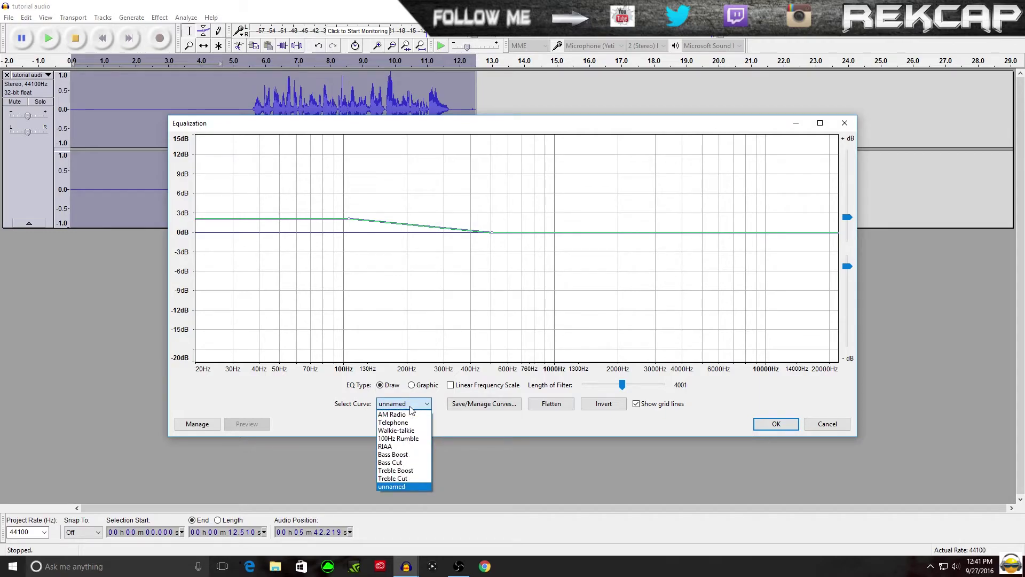
{"action": "left_click", "coordinate": [404, 470]}
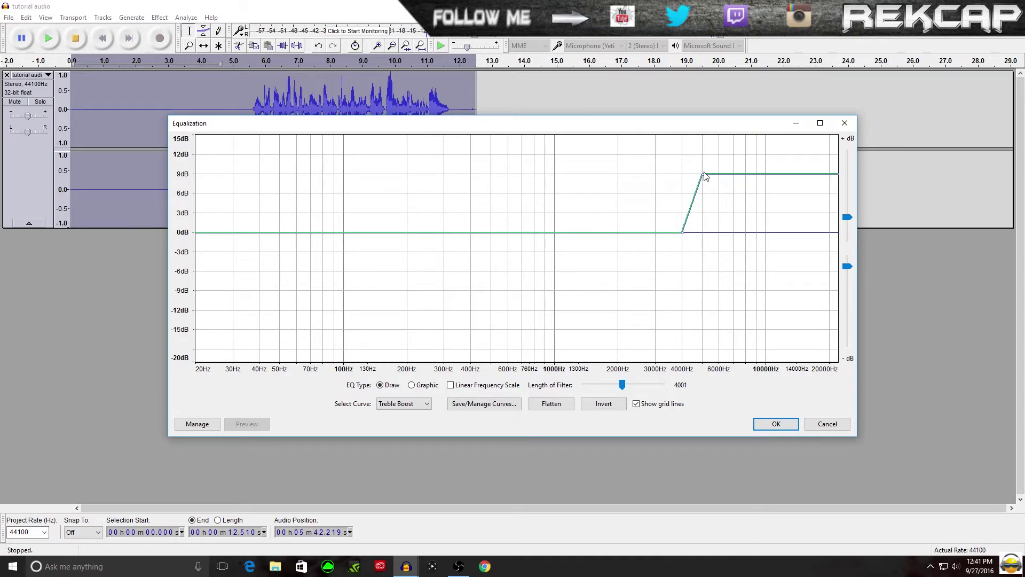
{"action": "left_click", "coordinate": [776, 424]}
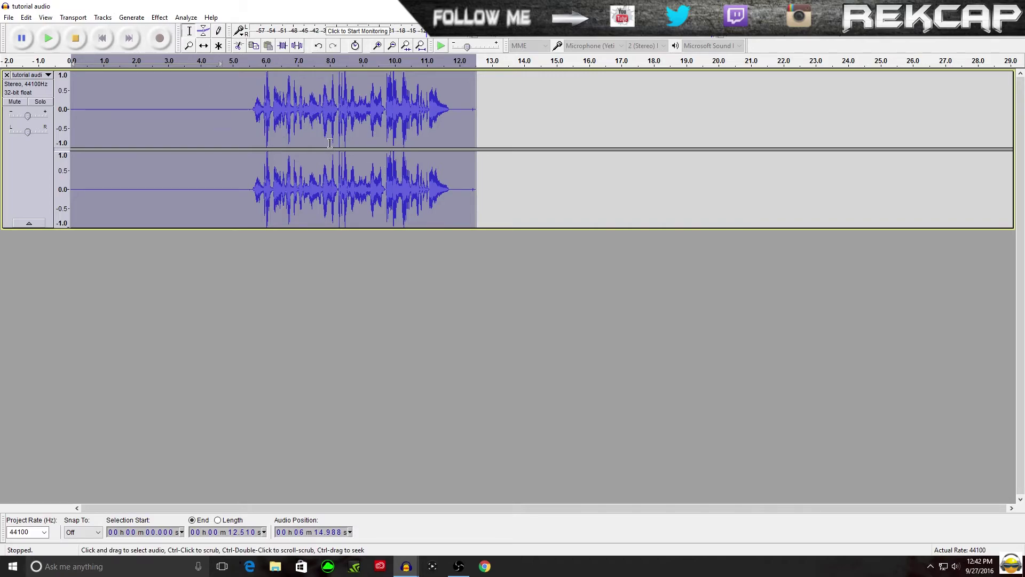
- Apply Equalization with the Bass Boost curve, lowering its 100 Hz point to about 2 dB
{"action": "left_click", "coordinate": [160, 18]}
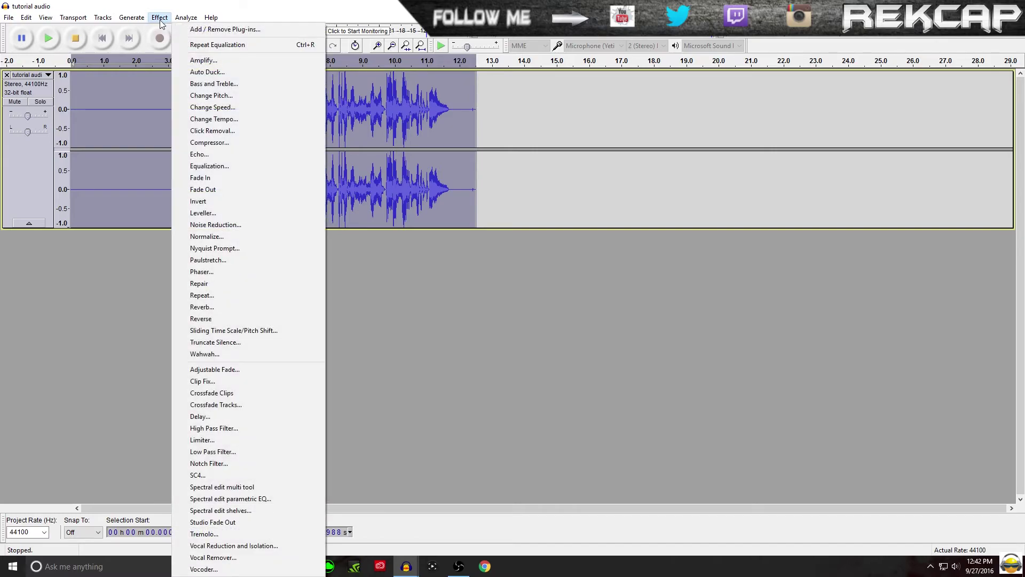
{"action": "left_click", "coordinate": [216, 165]}
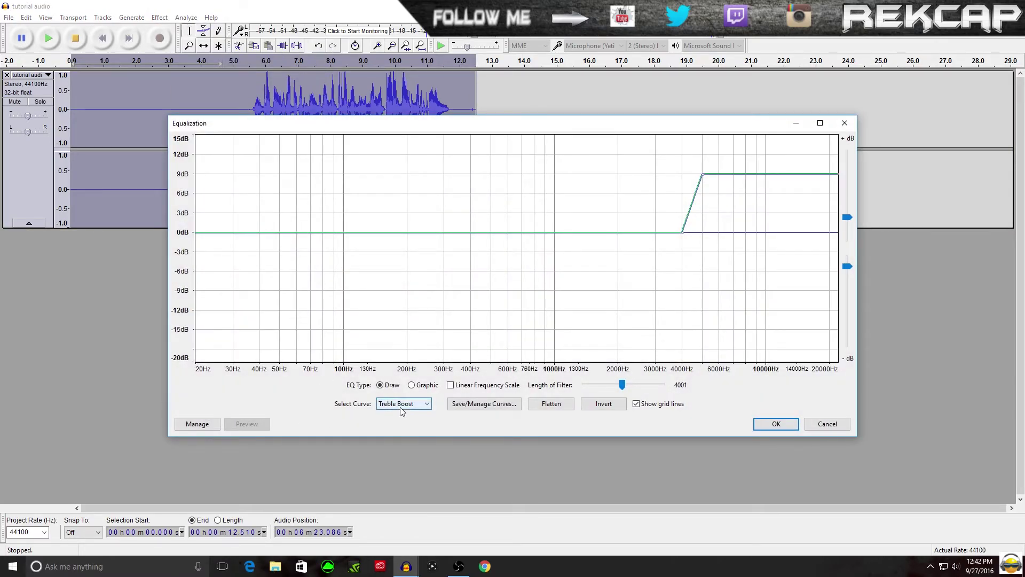
{"action": "left_click", "coordinate": [401, 406]}
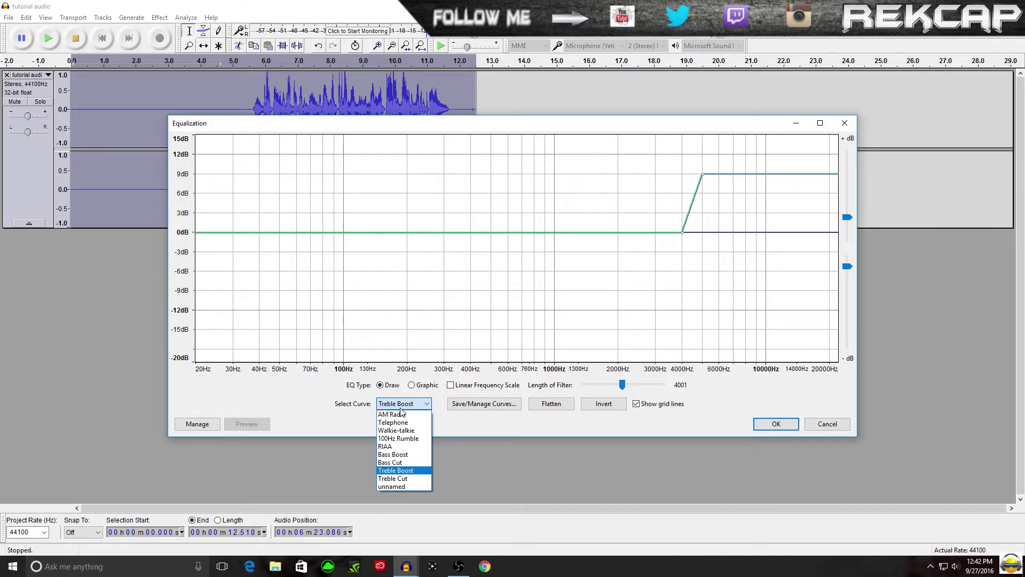
{"action": "left_click", "coordinate": [331, 405]}
{"action": "left_click", "coordinate": [406, 408]}
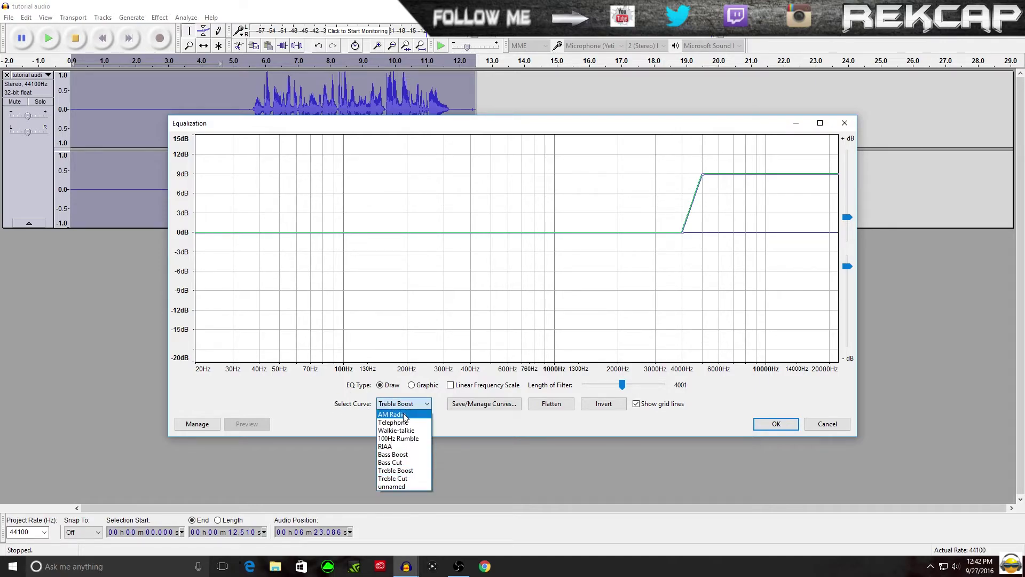
{"action": "left_click", "coordinate": [398, 455]}
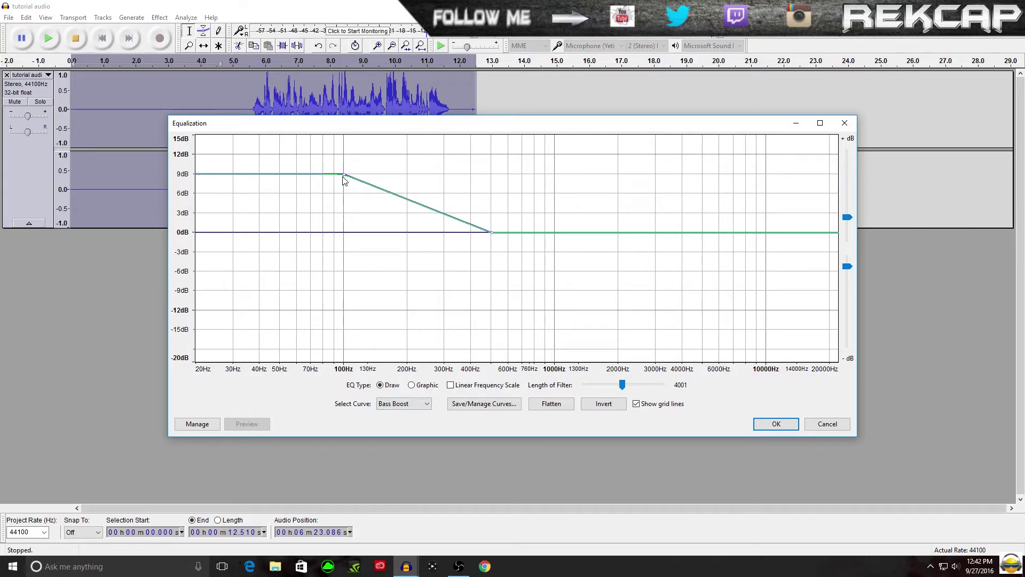
{"action": "left_click_drag", "start_coordinate": [342, 176], "coordinate": [346, 218]}
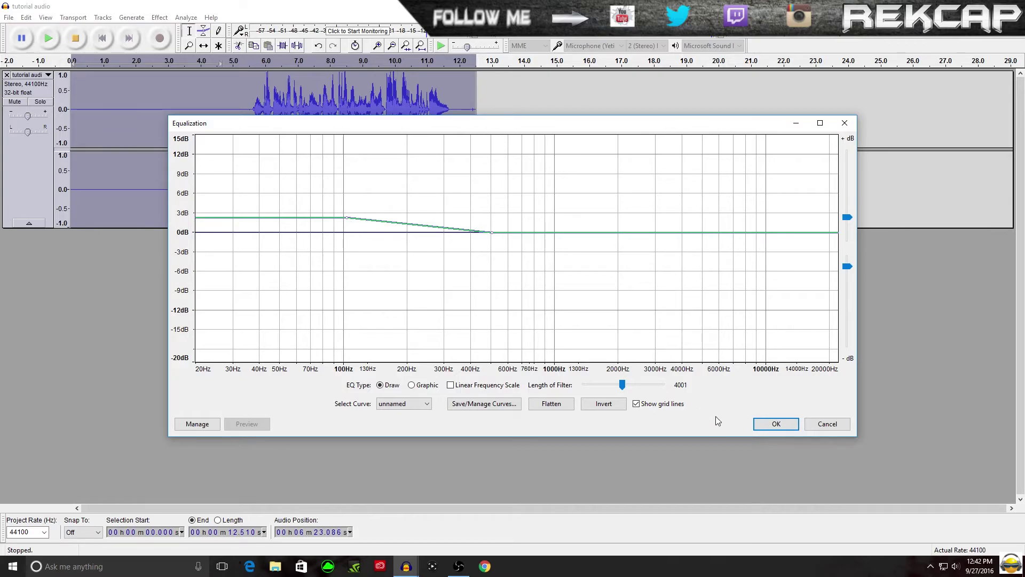
{"action": "left_click", "coordinate": [776, 423]}
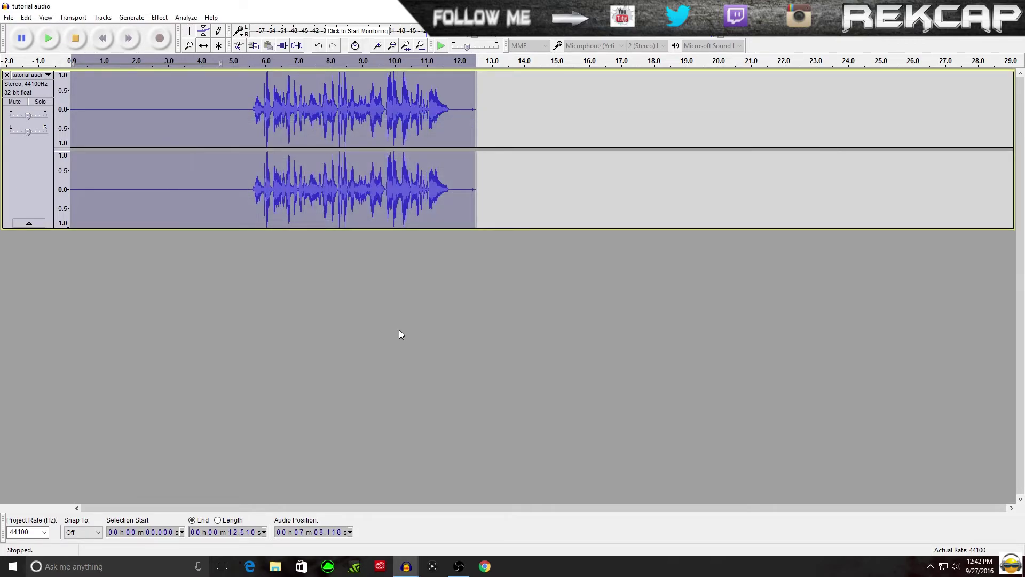
- Normalize the whole track to a maximum amplitude of -1.0 dB with DC offset removal
{"action": "left_click", "coordinate": [157, 18]}
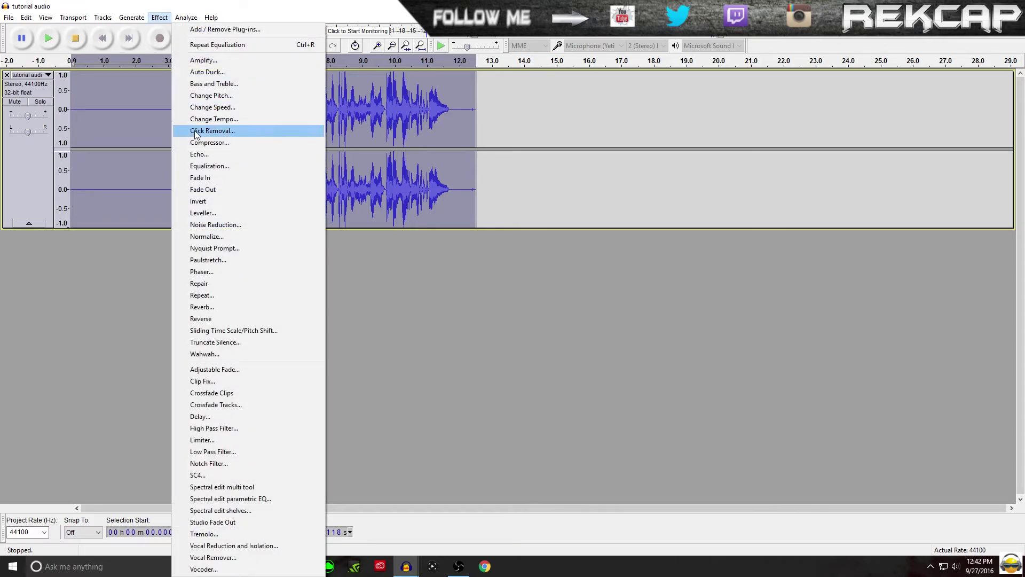
{"action": "left_click", "coordinate": [224, 236]}
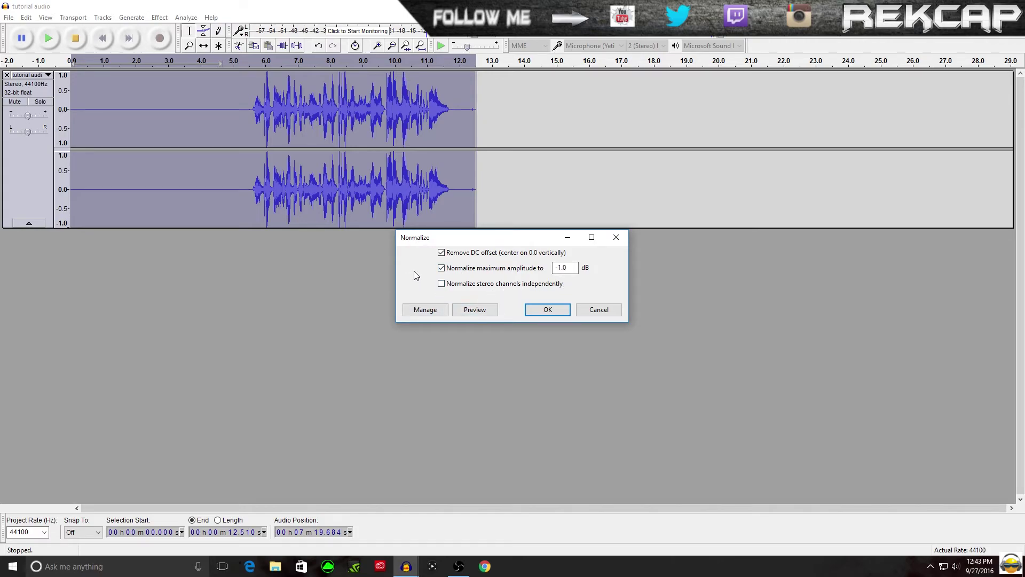
{"action": "left_click", "coordinate": [548, 310]}
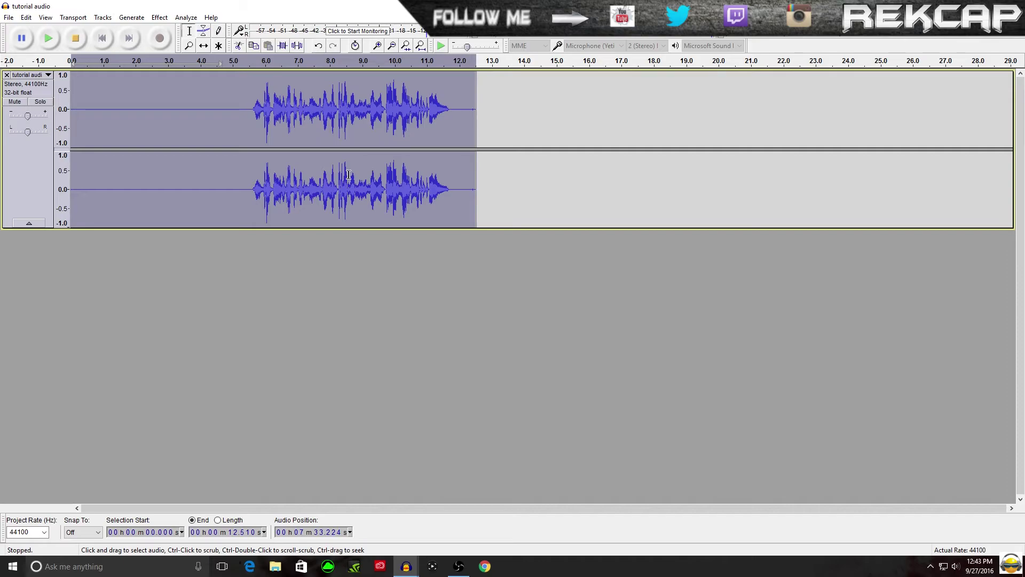
- Run the Compressor on the whole track a second time with the same -17 dB threshold and 2:1 ratio
{"action": "left_click", "coordinate": [159, 17]}
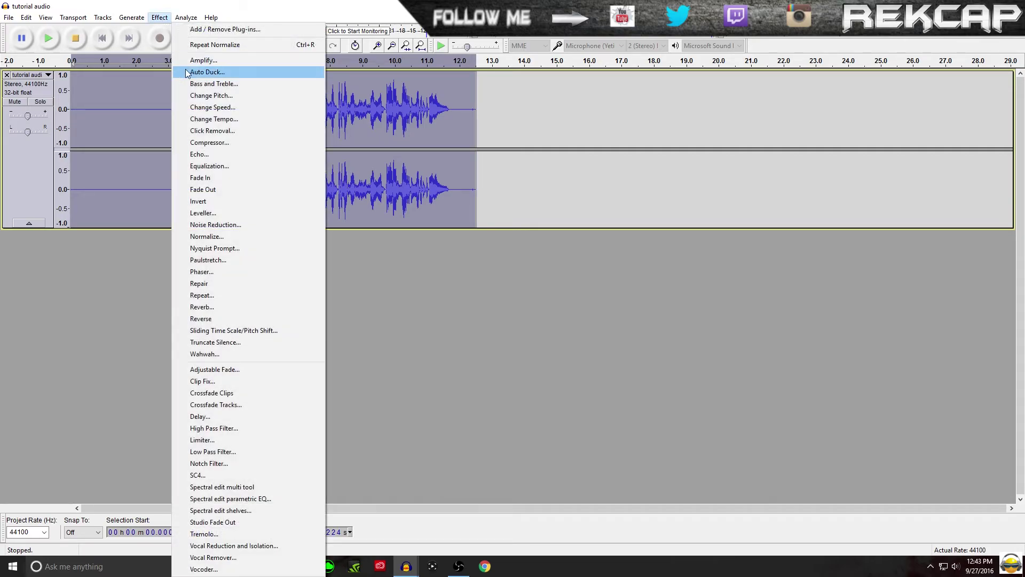
{"action": "left_click", "coordinate": [206, 143]}
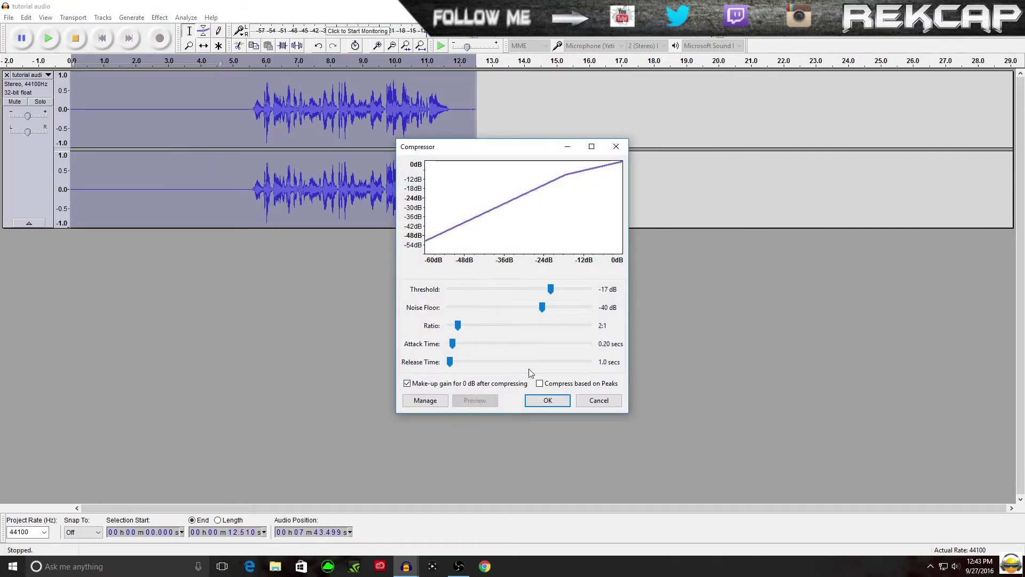
{"action": "left_click", "coordinate": [540, 401]}
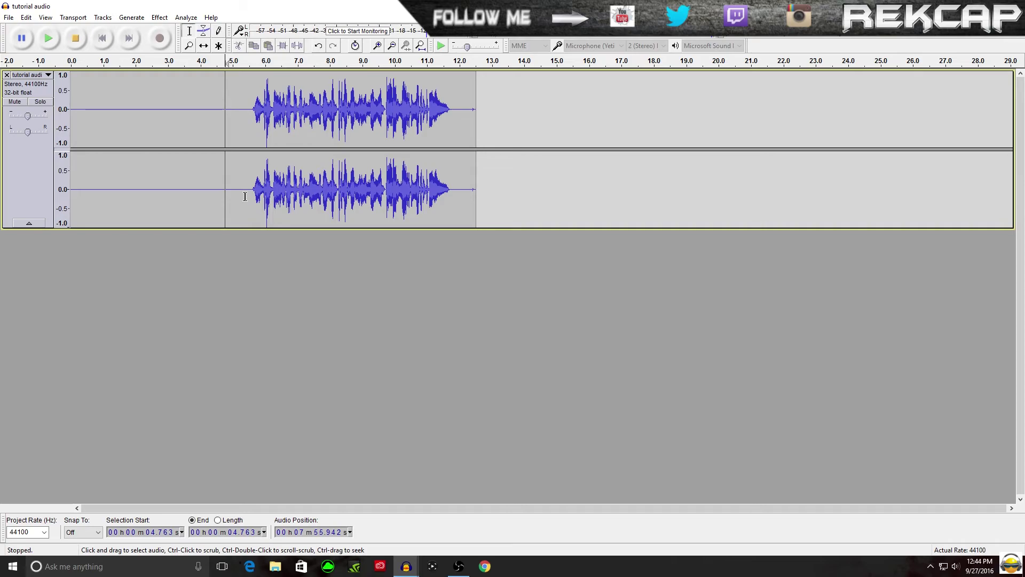
{"action": "left_click", "coordinate": [10, 18]}
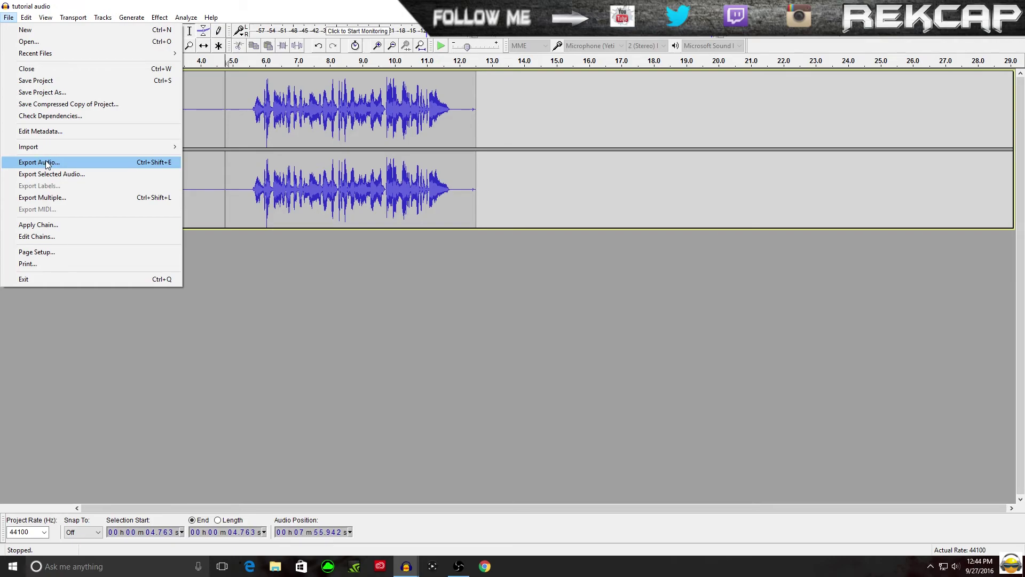
{"action": "left_click", "coordinate": [358, 317]}
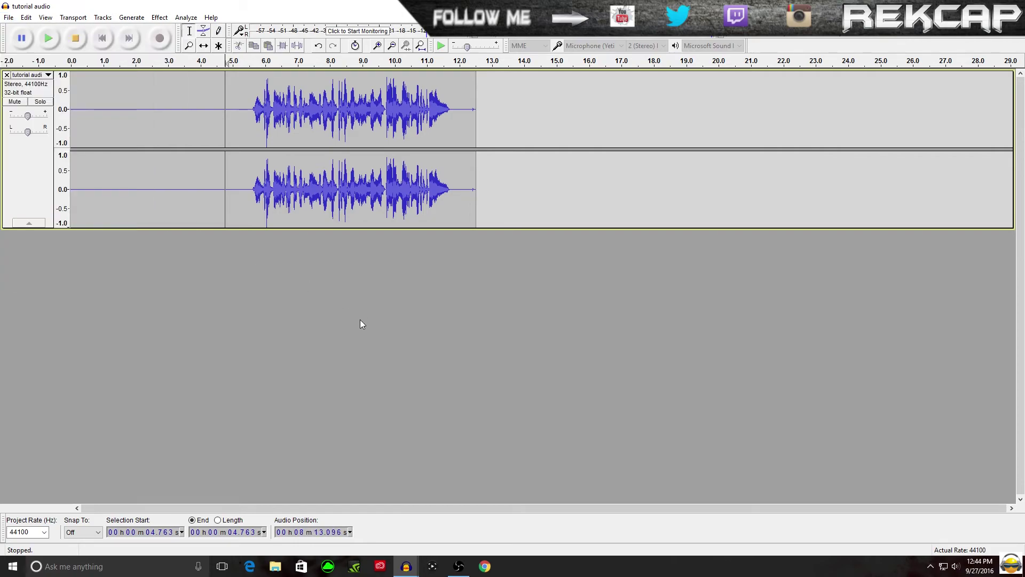